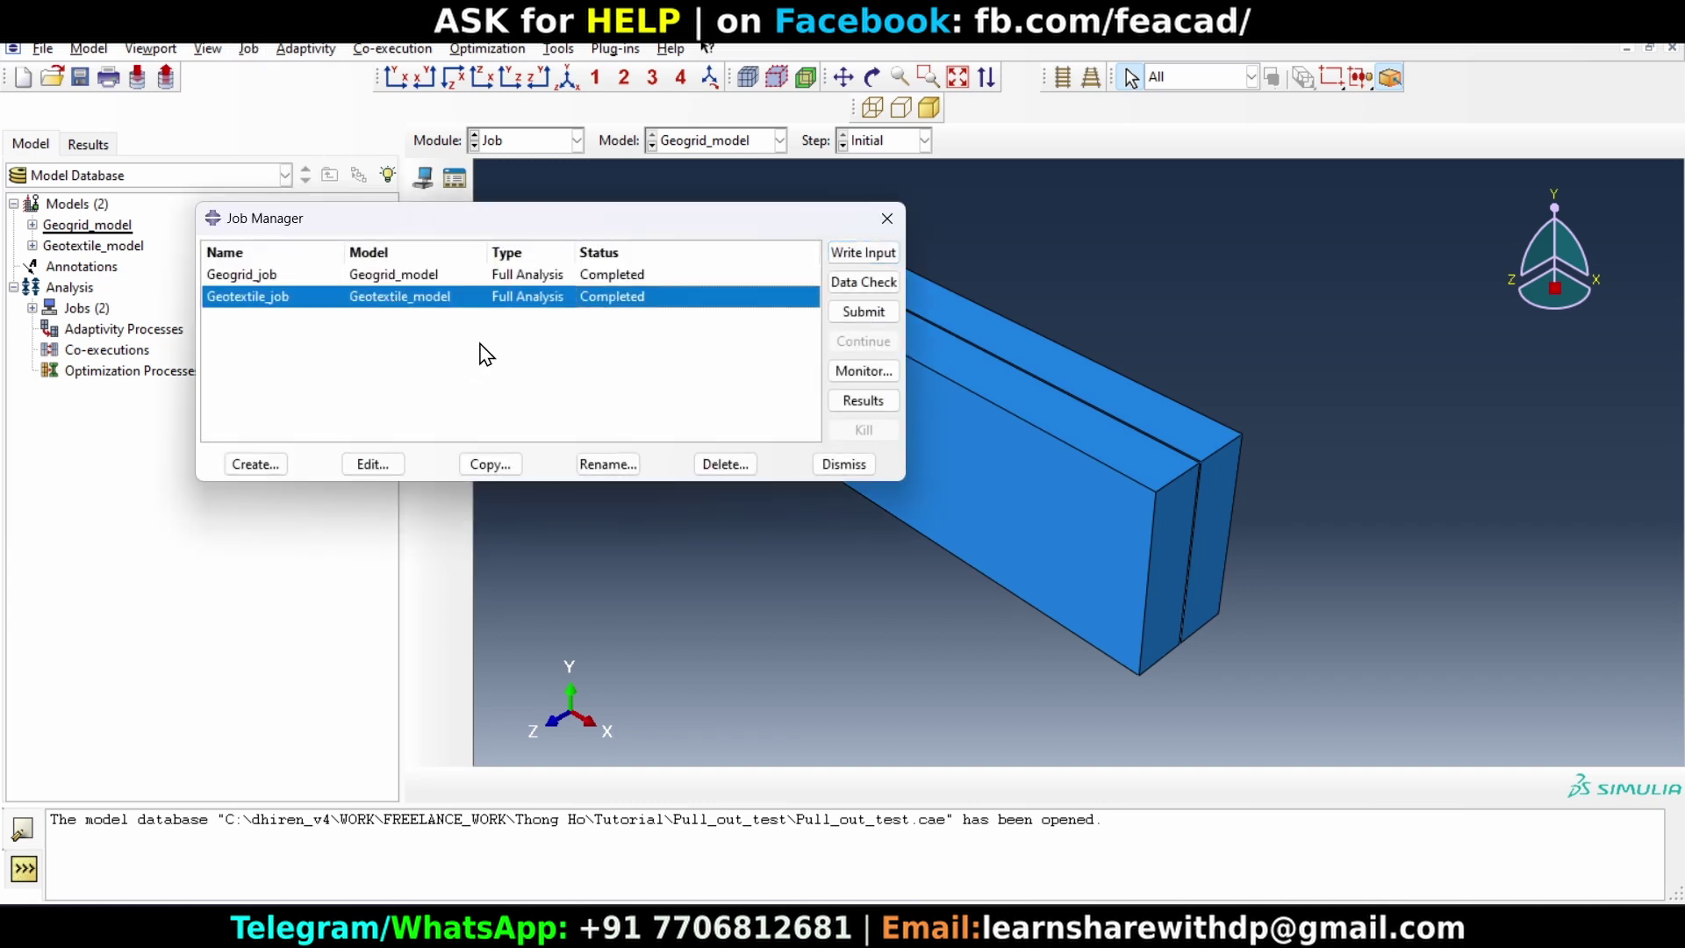
# Step: Open the analysis results of Geotextile_job for visualization
pyautogui.click(379, 277)
pyautogui.click(385, 303)
pyautogui.click(863, 400)
# Step: Plot contours on the deformed shape with displacement U, Magnitude as the primary variable
pyautogui.click(420, 280)
pyautogui.click(336, 80)
pyautogui.scroll(-4, 351, 334)
pyautogui.click(352, 375)
pyautogui.scroll(-2, 882, 519)
# Step: Examine the displacement contours on the meshed block from several angles, especially the end where the geotextile is pulled out
pyautogui.keyDown('ctrl'); pyautogui.keyDown('alt'); pyautogui.moveTo(840, 542); pyautogui.dragTo(1004, 406); pyautogui.keyUp('alt'); pyautogui.keyUp('ctrl')
pyautogui.keyDown('ctrl'); pyautogui.keyDown('alt'); pyautogui.moveTo(1121, 463); pyautogui.dragTo(1000, 427); pyautogui.keyUp('alt'); pyautogui.keyUp('ctrl')
pyautogui.keyDown('ctrl'); pyautogui.keyDown('alt'); pyautogui.moveTo(1124, 423); pyautogui.dragTo(1247, 484); pyautogui.keyUp('alt'); pyautogui.keyUp('ctrl')
pyautogui.scroll(-4, 1275, 451)
pyautogui.scroll(5, 1316, 460)
pyautogui.scroll(-5, 1322, 455)
pyautogui.scroll(-2, 1300, 532)
pyautogui.scroll(-3, 1169, 556)
pyautogui.scroll(5, 1272, 471)
pyautogui.scroll(2, 1284, 497)
pyautogui.keyDown('ctrl'); pyautogui.keyDown('alt'); pyautogui.moveTo(1306, 527); pyautogui.dragTo(1269, 504); pyautogui.keyUp('alt'); pyautogui.keyUp('ctrl')
pyautogui.scroll(-2, 1272, 484)
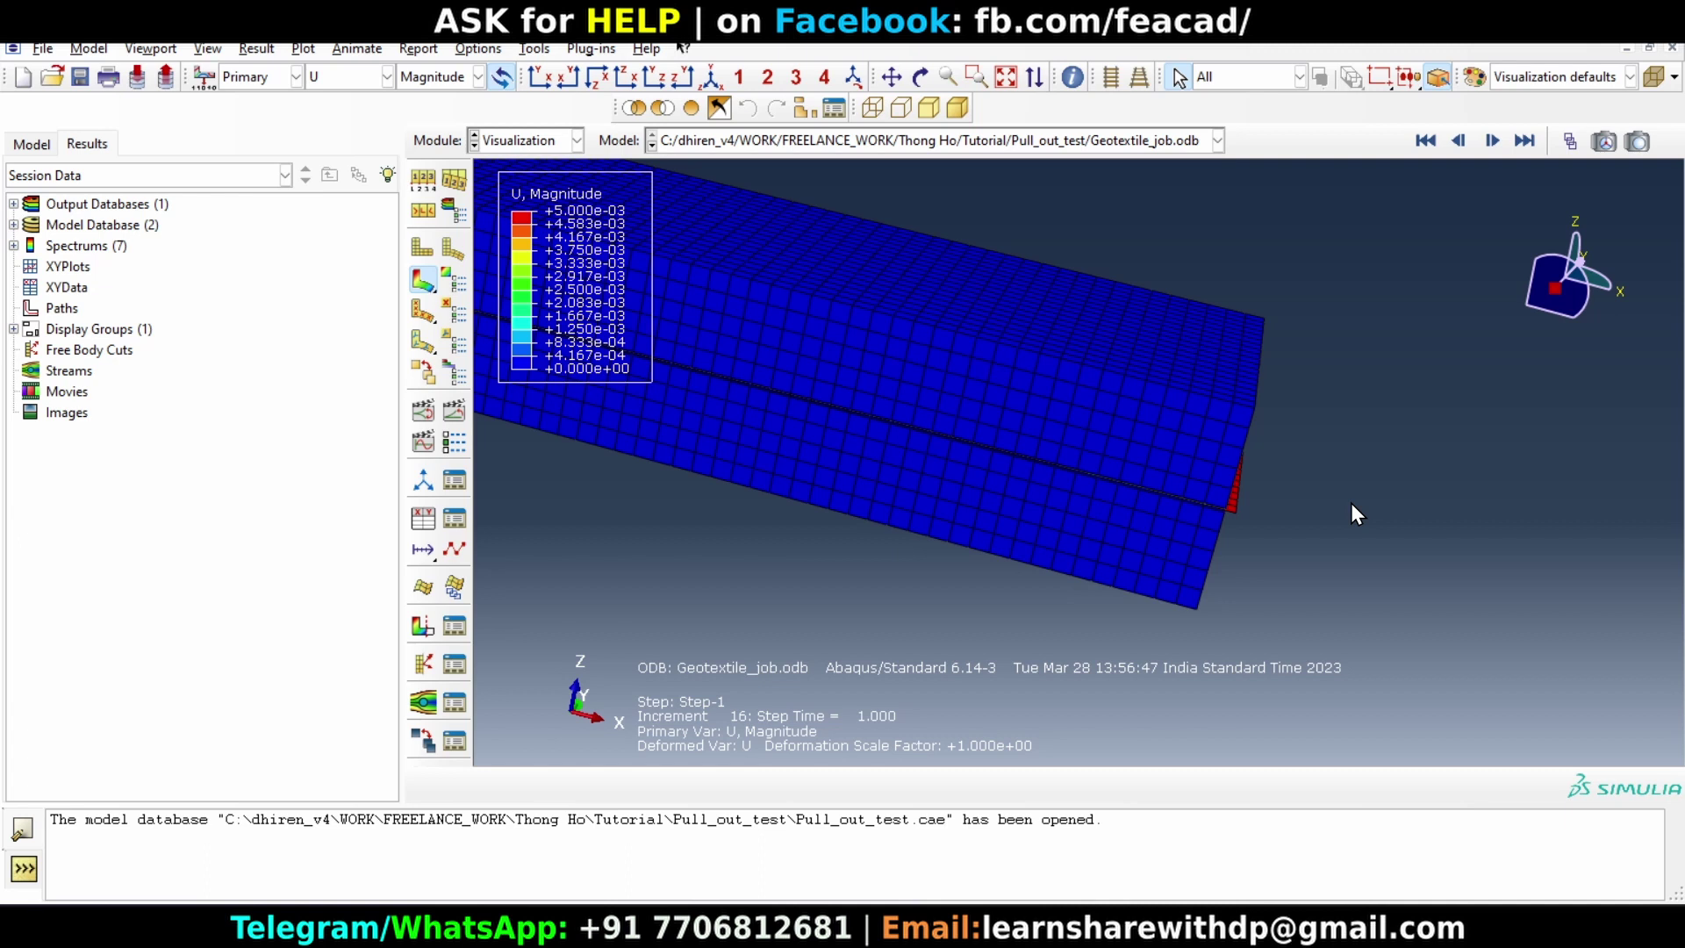
pyautogui.scroll(-3, 1387, 526)
pyautogui.press('F3')
pyautogui.moveTo(1262, 491)
pyautogui.mouseDown()
pyautogui.moveTo(1196, 478)
pyautogui.moveTo(1241, 482)
pyautogui.mouseUp()
pyautogui.press('Escape')
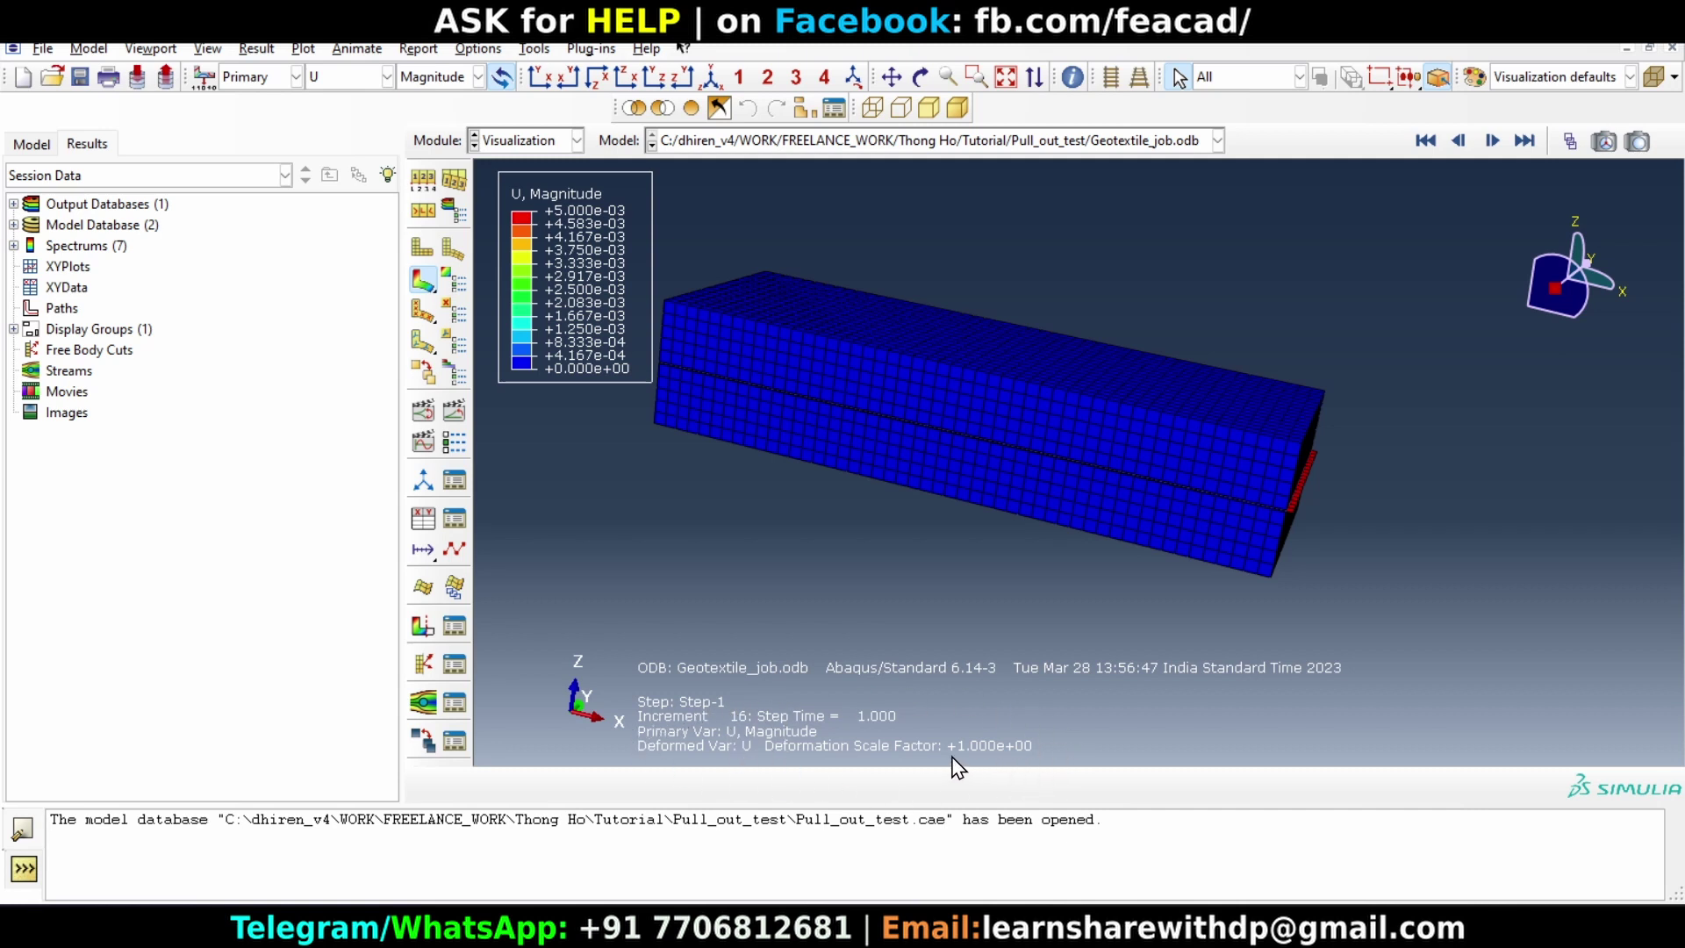
# Step: Set a uniform deformation scale factor of 10 for the geotextile plot and inspect the pulled-out end
pyautogui.click(422, 183)
pyautogui.click(104, 320)
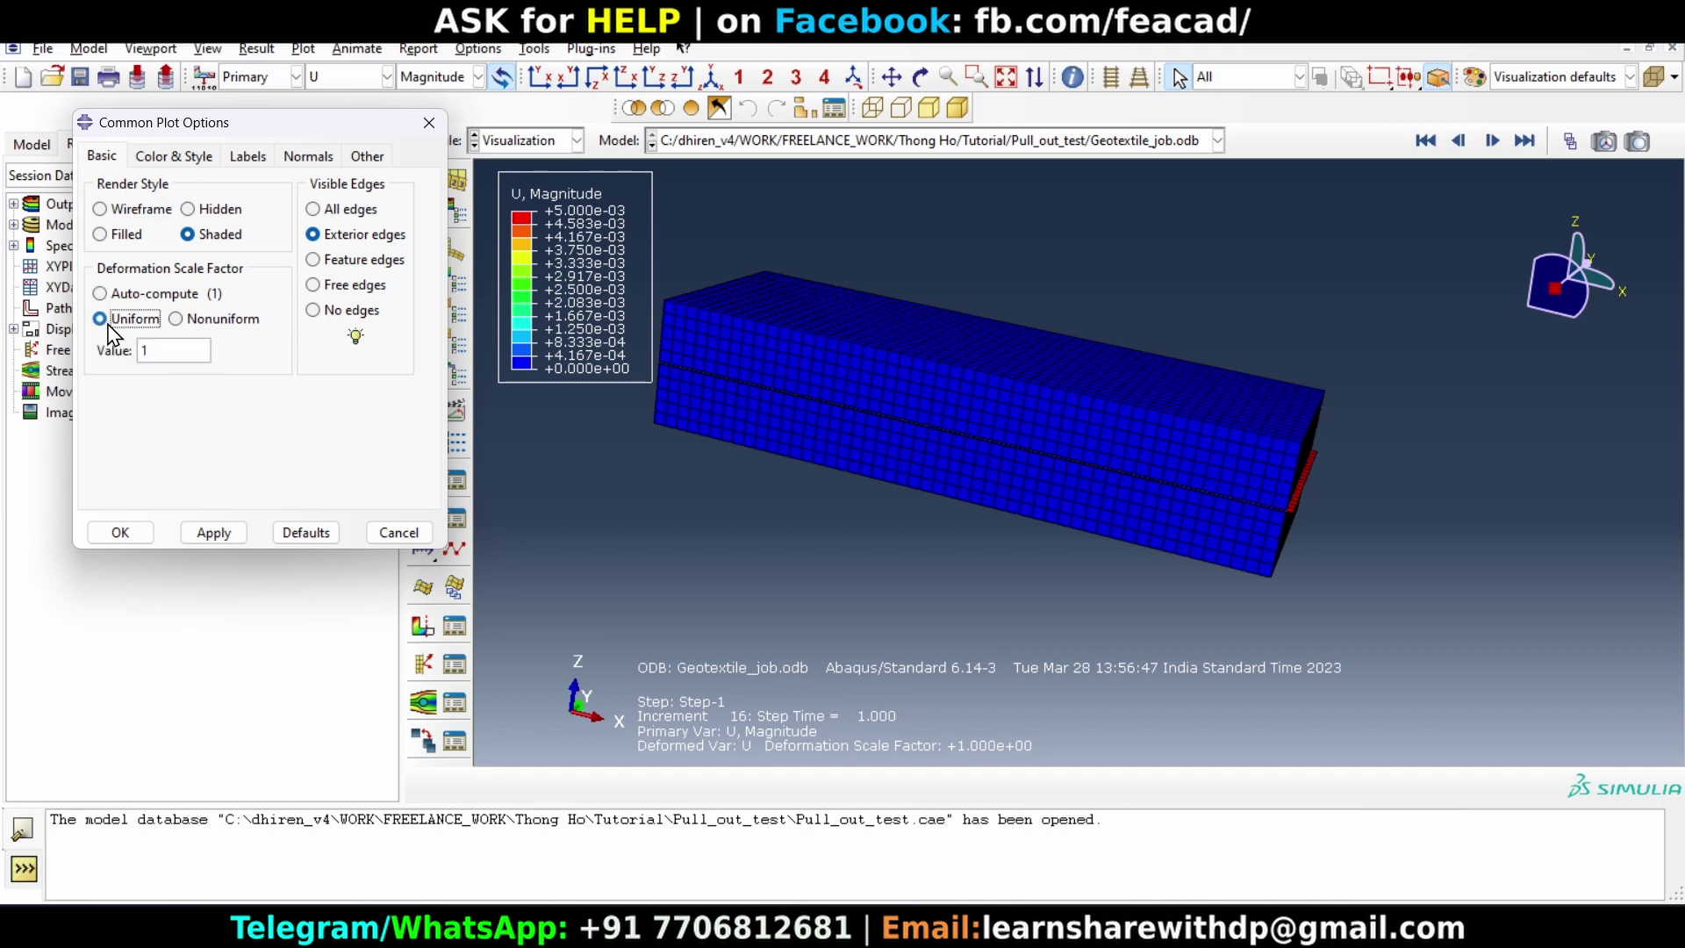
pyautogui.write('0')
pyautogui.click(213, 533)
pyautogui.scroll(2, 1448, 469)
pyautogui.scroll(2, 1444, 479)
pyautogui.scroll(-2, 1391, 588)
pyautogui.click(609, 455)
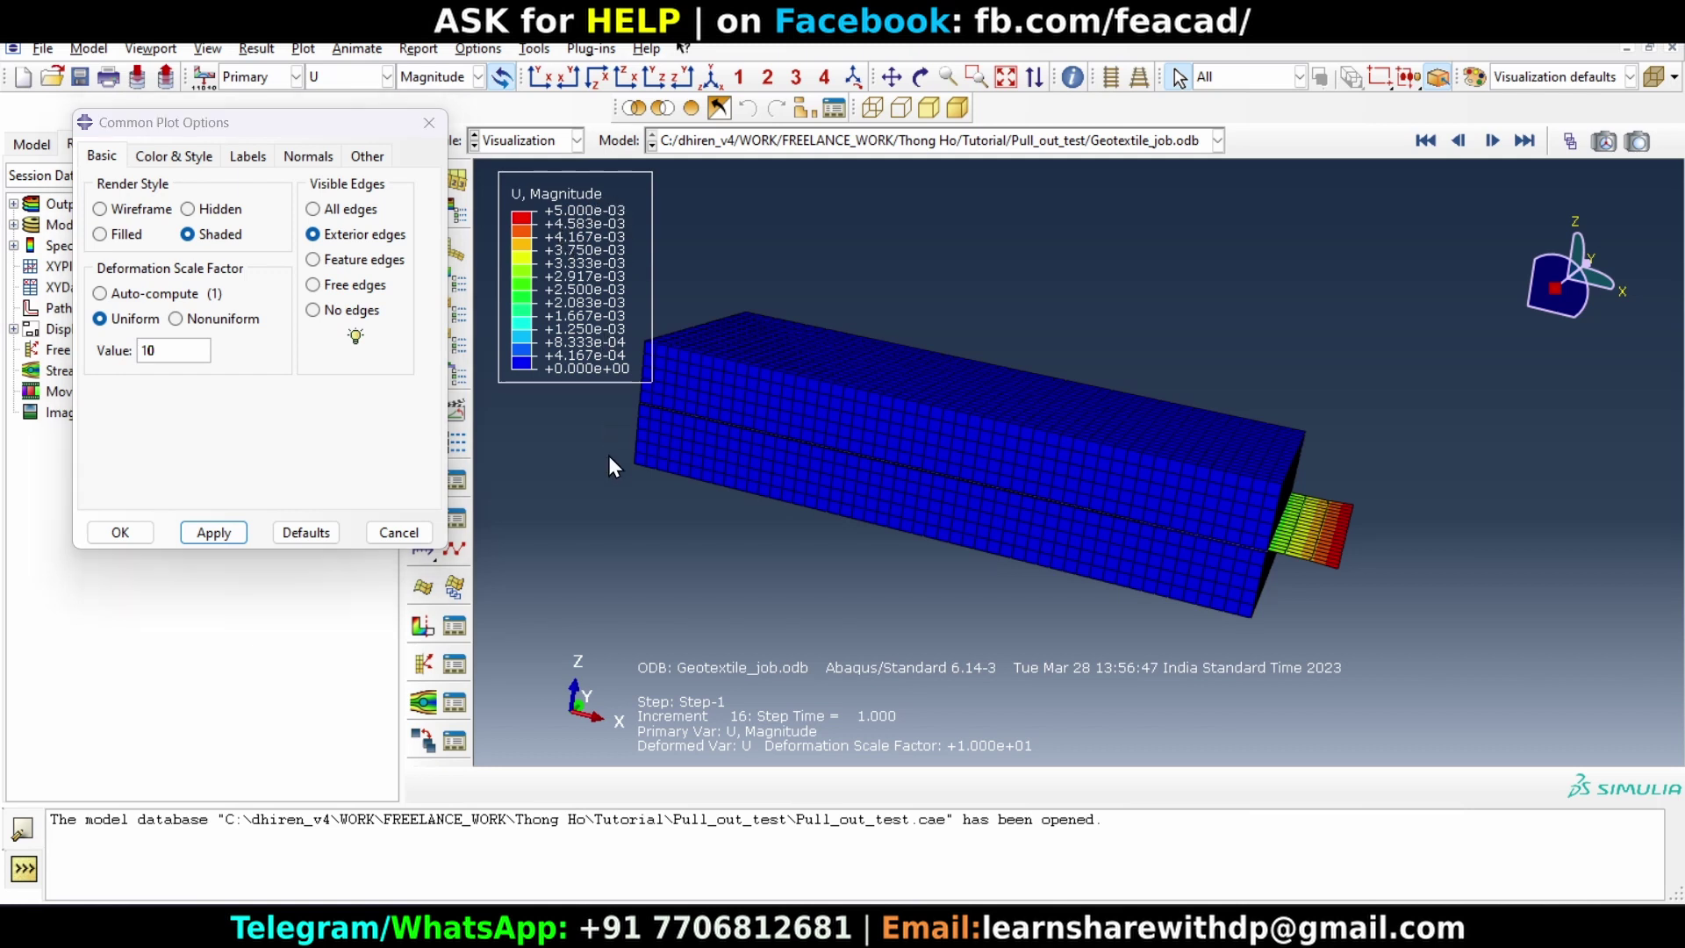